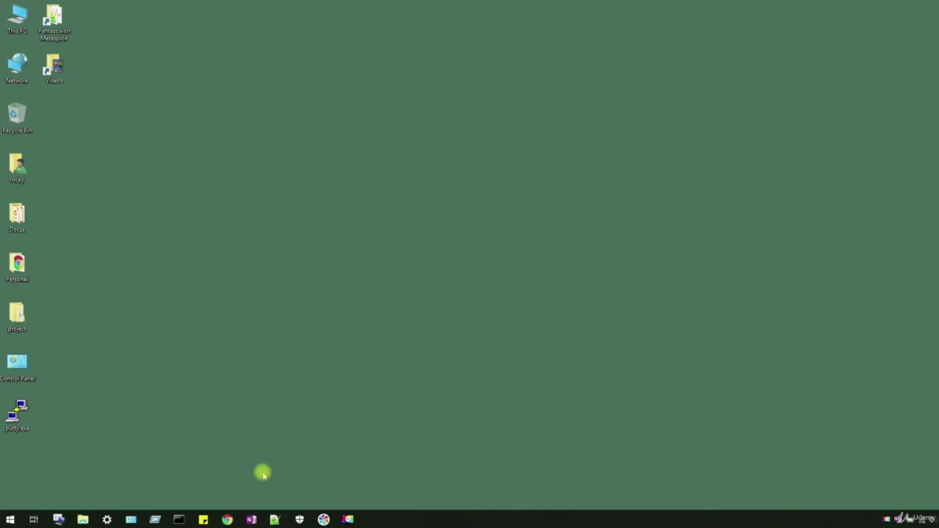
- In Chrome, search the web for virtualbox and open the Downloads page of the official virtualbox.org site
{"action": "left_click", "coordinate": [227, 520]}
{"action": "left_click", "coordinate": [523, 22]}
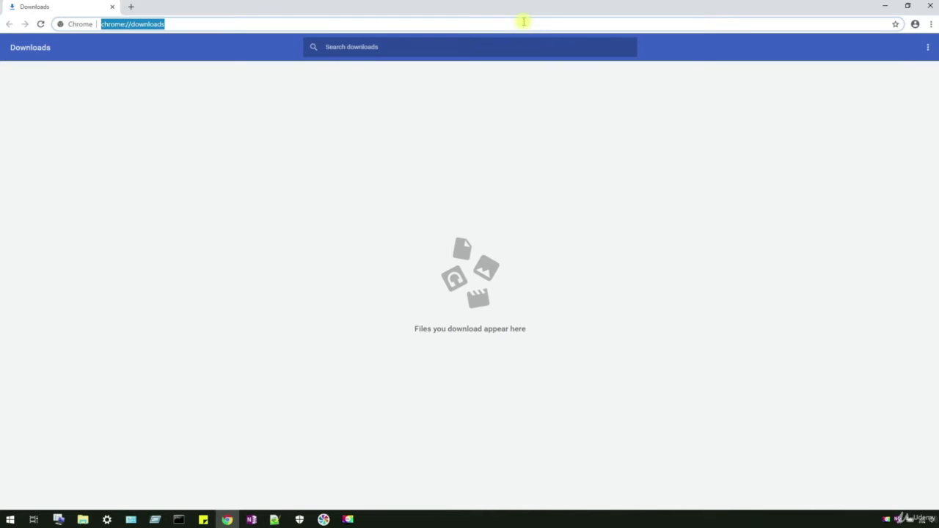
{"action": "type", "text": "virtual"}
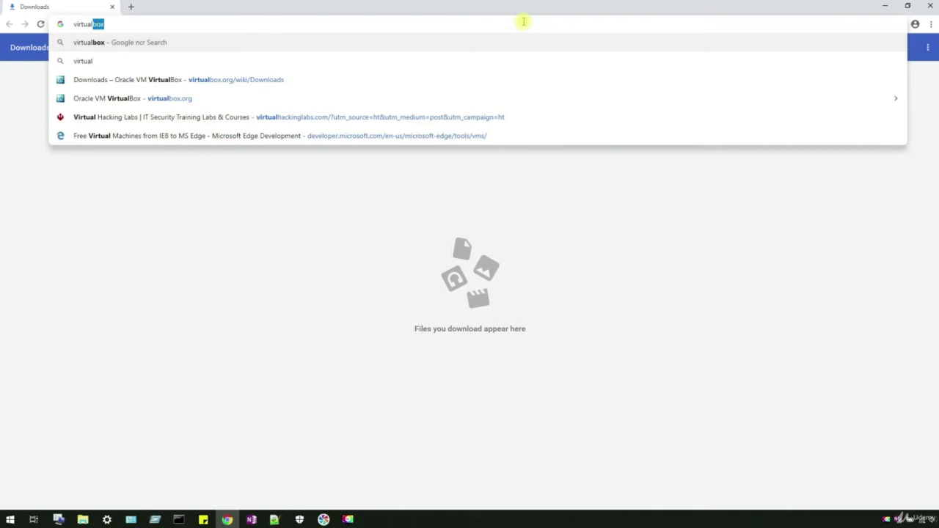
{"action": "type", "text": "box"}
{"action": "key", "text": "Return"}
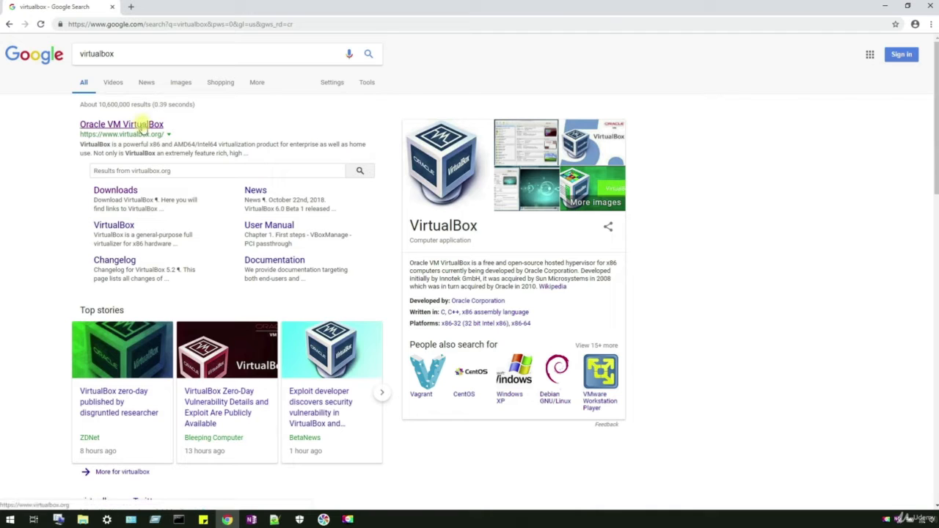
{"action": "left_click", "coordinate": [144, 126]}
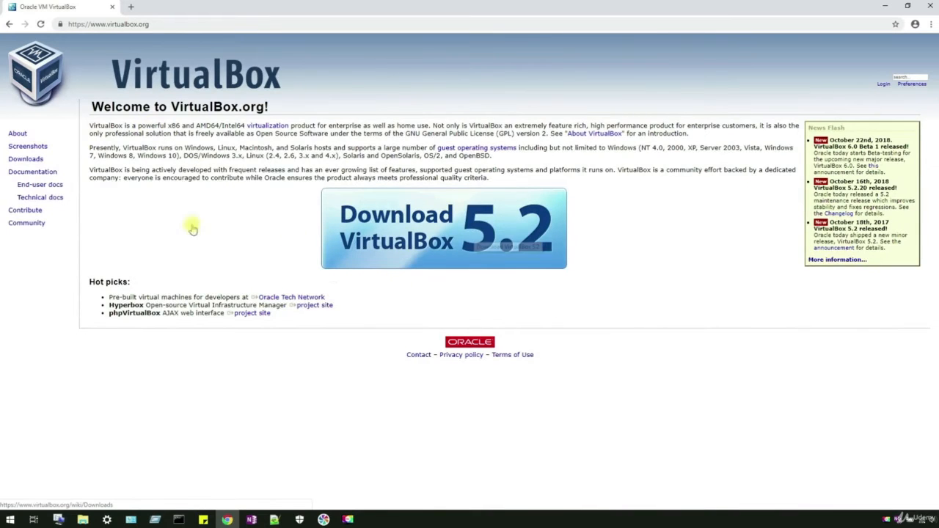
{"action": "left_click", "coordinate": [26, 159]}
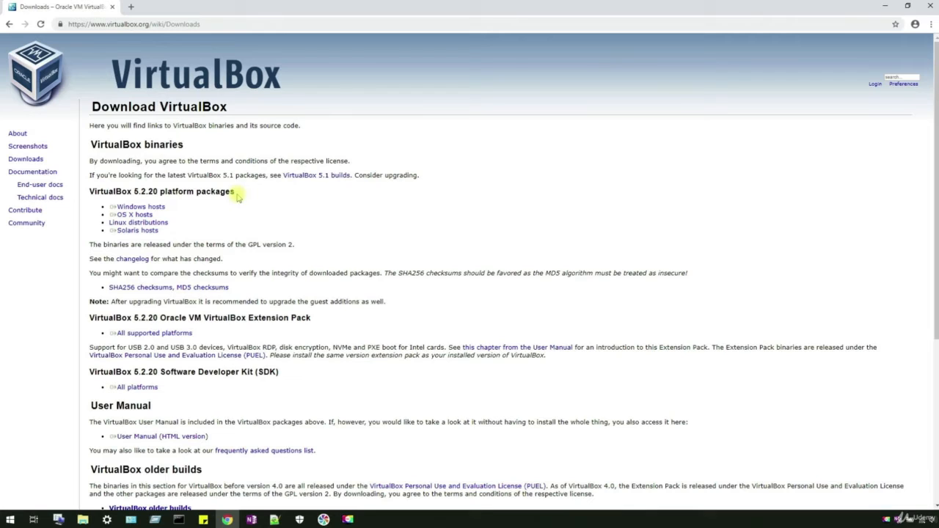
- Download the VirtualBox 5.2.20 platform package for Windows hosts
{"action": "left_click_drag", "start_coordinate": [236, 195], "coordinate": [84, 184]}
{"action": "left_click", "coordinate": [219, 207]}
{"action": "left_click", "coordinate": [156, 208]}
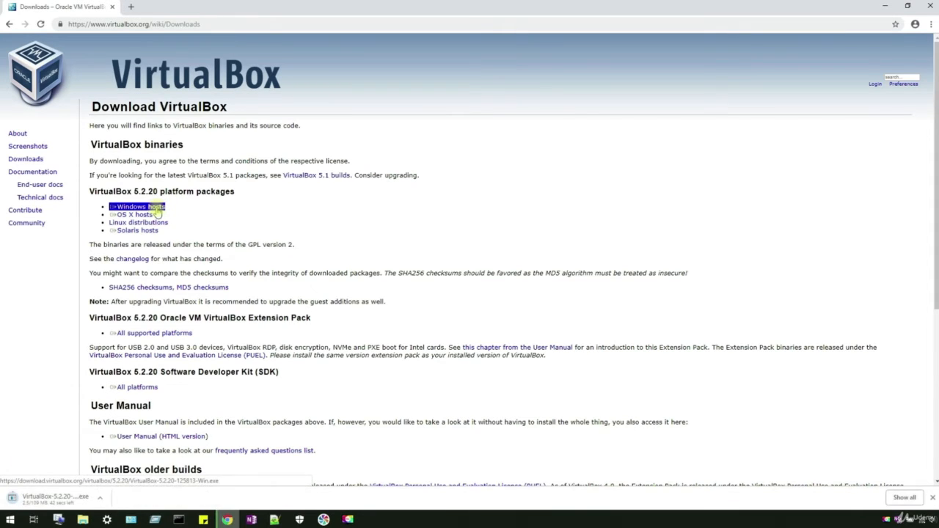
{"action": "left_click", "coordinate": [467, 185]}
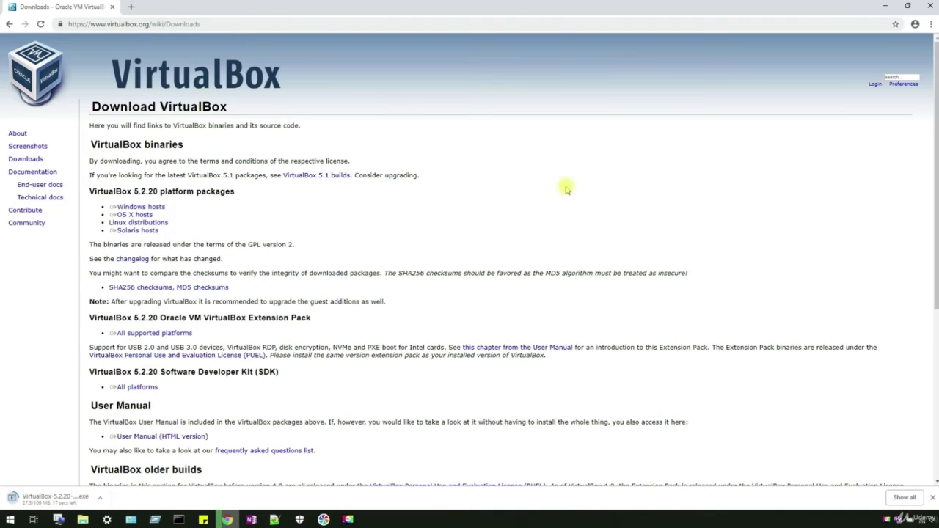
- Download the VirtualBox 5.2.20 Oracle VM VirtualBox Extension Pack for all supported platforms
{"action": "scroll", "coordinate": [566, 189], "scroll_direction": "down", "scroll_amount": 3}
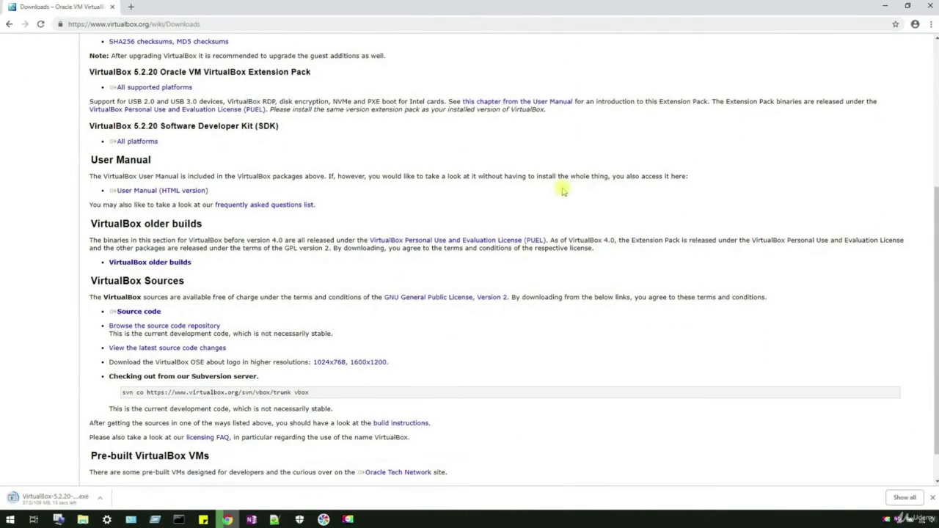
{"action": "triple_click", "coordinate": [268, 72]}
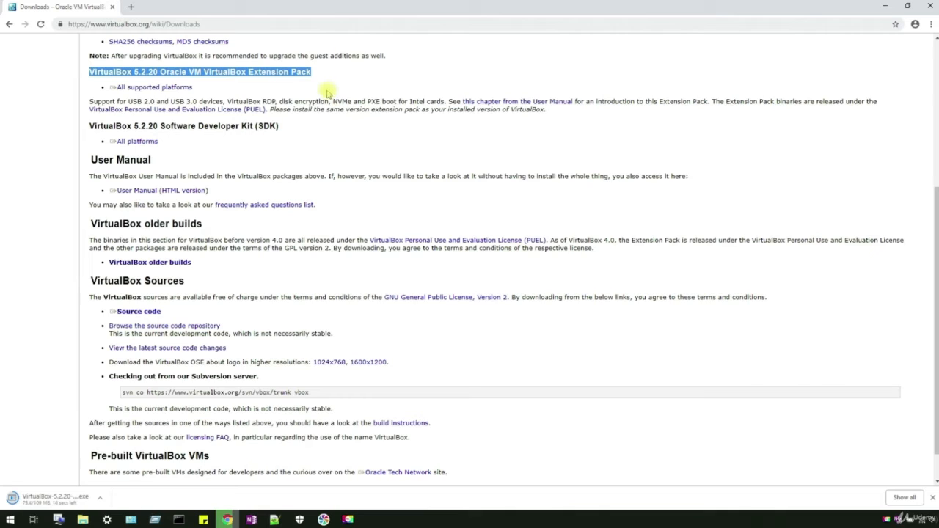
{"action": "left_click", "coordinate": [261, 89]}
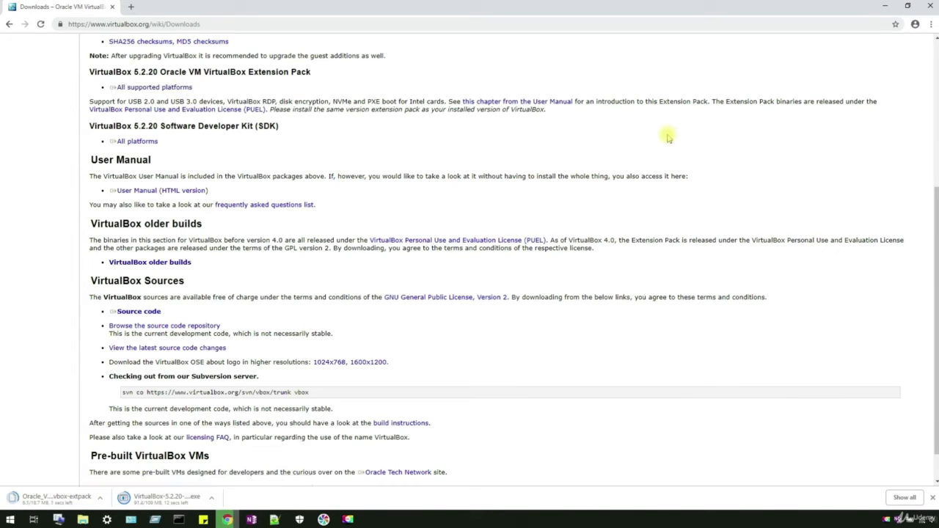
{"action": "scroll", "coordinate": [457, 140], "scroll_direction": "up", "scroll_amount": 4}
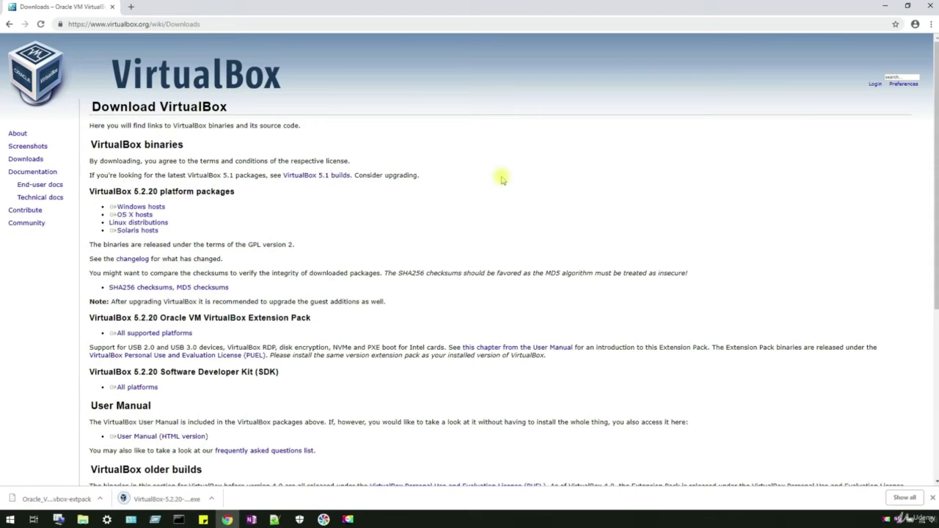
- Show the downloaded VirtualBox-5.2.20-125813-Win.exe in its folder and run the installer from there
{"action": "left_click", "coordinate": [212, 499]}
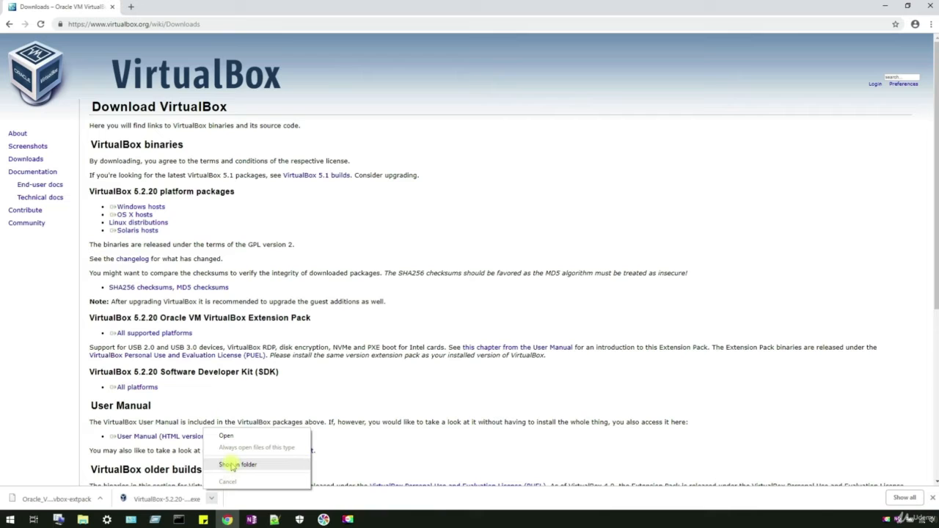
{"action": "left_click", "coordinate": [232, 465]}
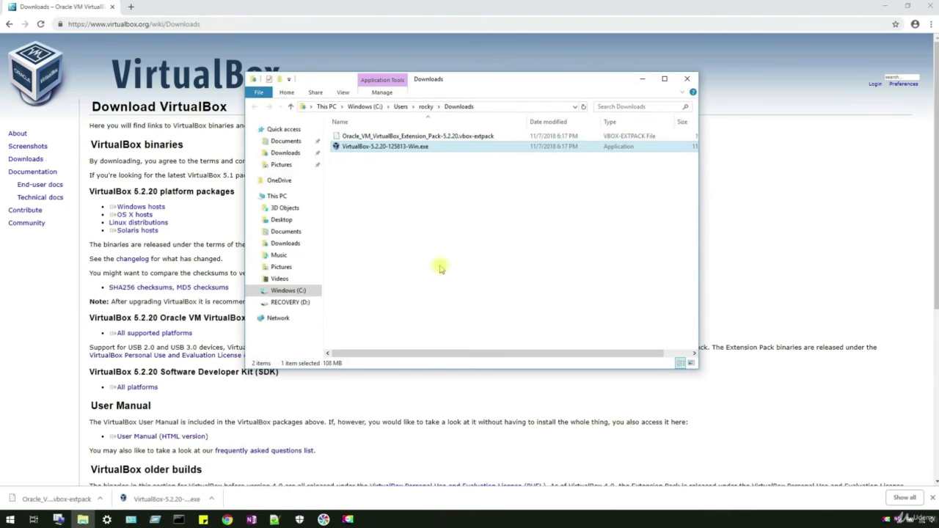
{"action": "double_click", "coordinate": [418, 147]}
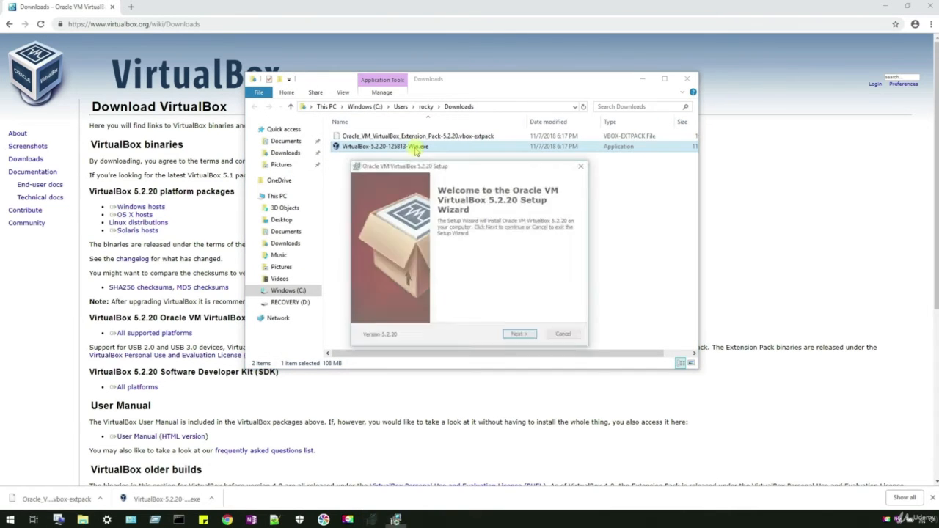
- Install VirtualBox 5.2.20 with the default setup options, accept the network interface reset, and finish without starting VirtualBox
{"action": "left_click", "coordinate": [519, 338]}
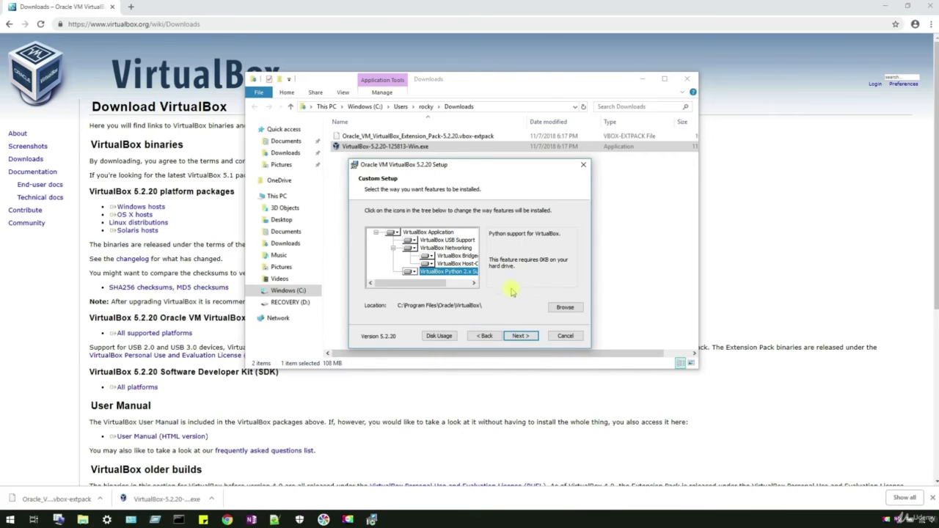
{"action": "left_click", "coordinate": [519, 336]}
{"action": "left_click", "coordinate": [521, 337]}
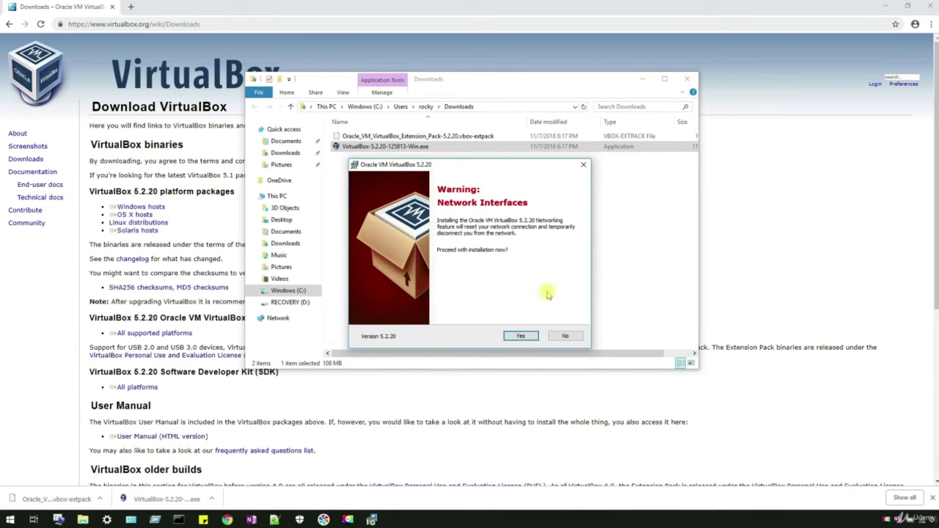
{"action": "left_click", "coordinate": [524, 337]}
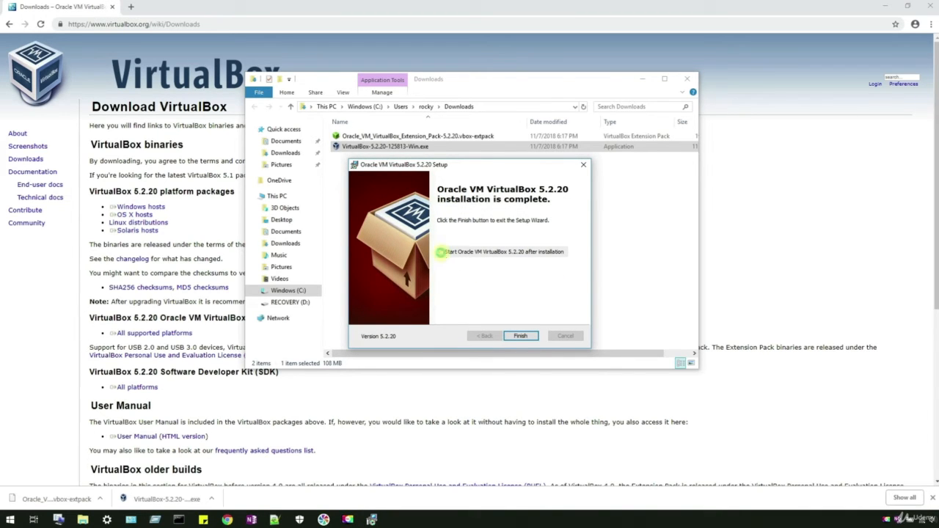
{"action": "left_click", "coordinate": [440, 251]}
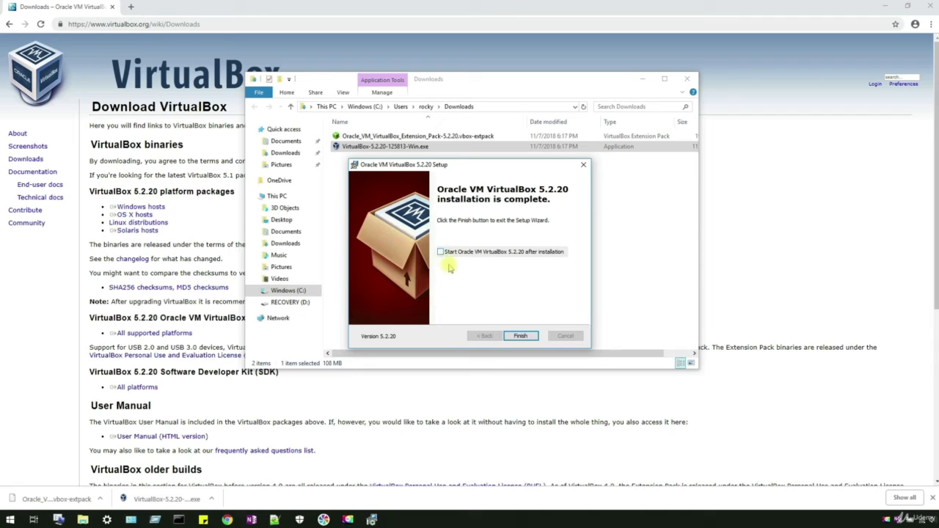
{"action": "left_click", "coordinate": [520, 335]}
- Minimize the browser and open Oracle_VM_VirtualBox_Extension_Pack-5.2.20.vbox-extpack from the Downloads folder
{"action": "key", "text": "Up"}
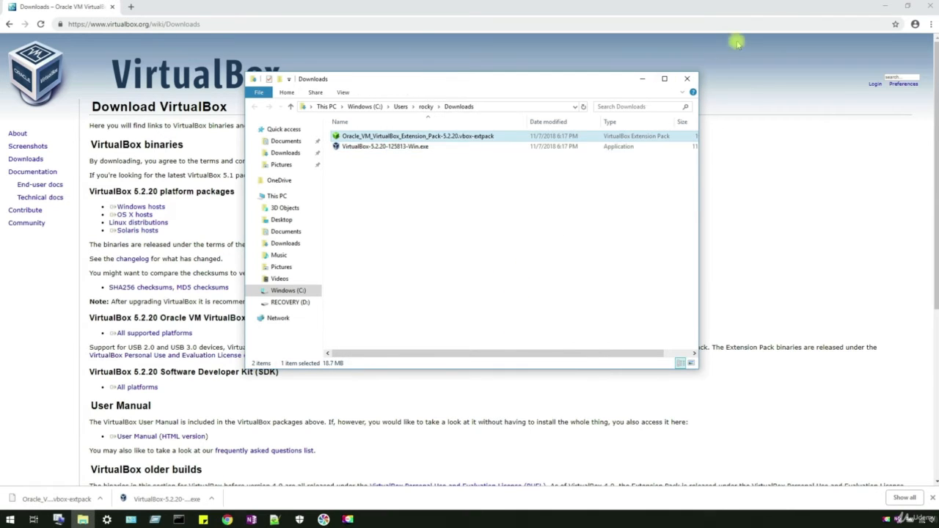
{"action": "left_click", "coordinate": [886, 7]}
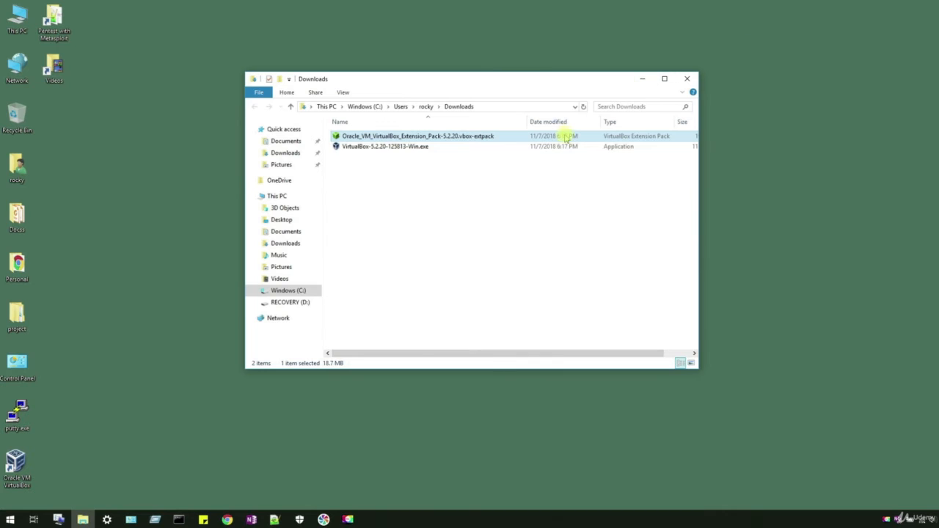
{"action": "left_click", "coordinate": [473, 176]}
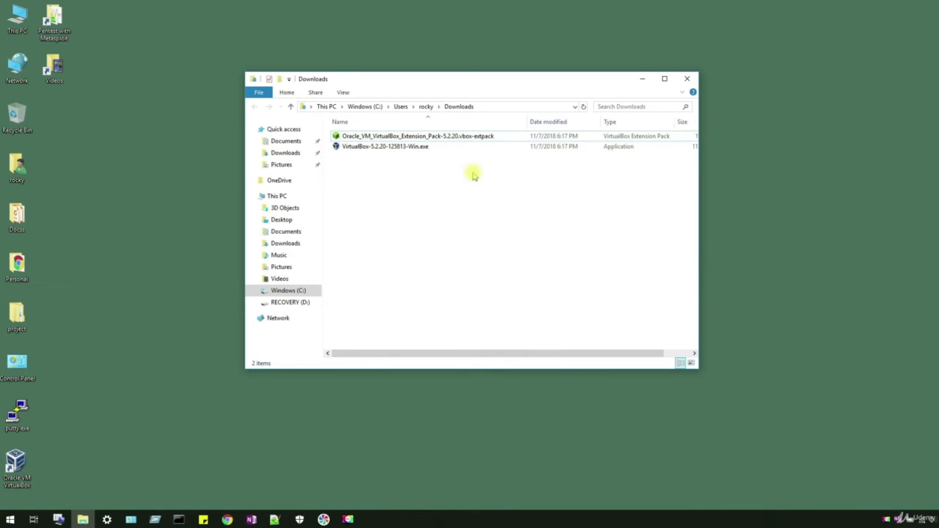
{"action": "left_click", "coordinate": [457, 139]}
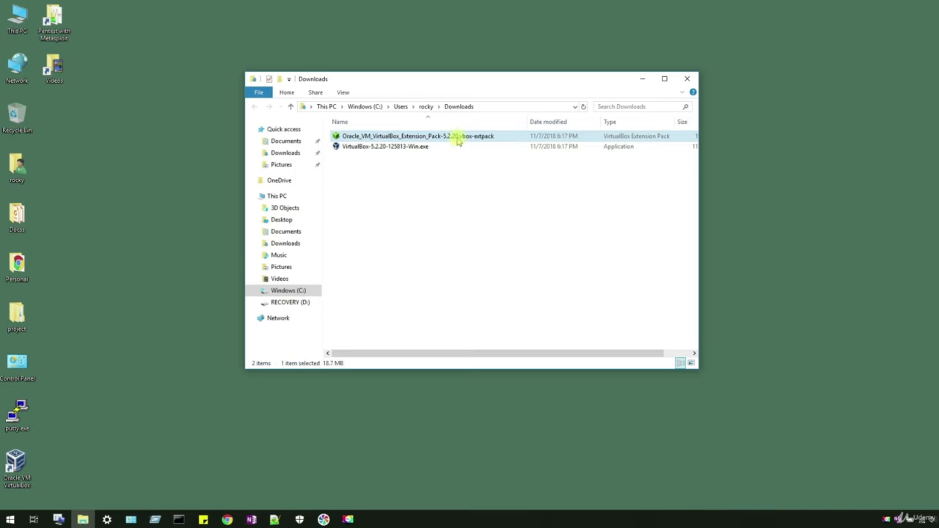
{"action": "double_click", "coordinate": [458, 139]}
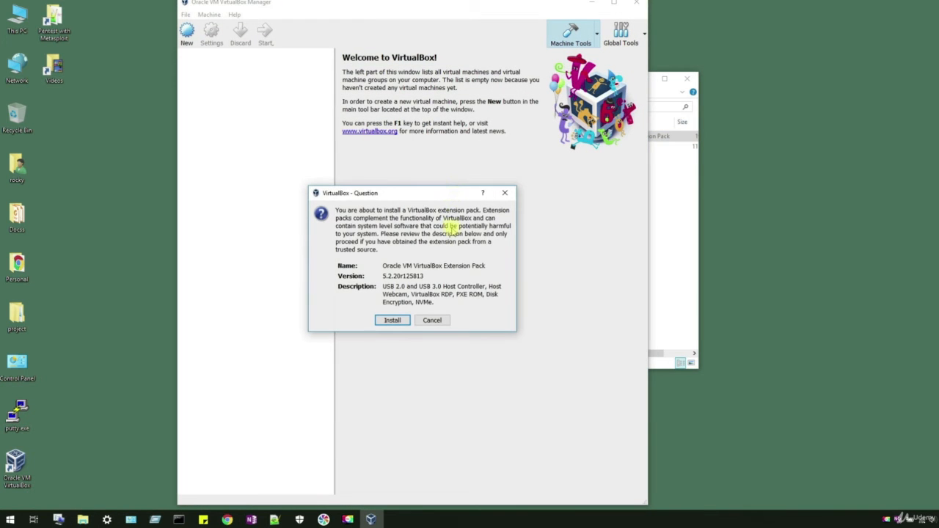
- Install the Oracle VM VirtualBox Extension Pack, agreeing to its license after going through to the end of the text
{"action": "left_click", "coordinate": [391, 321]}
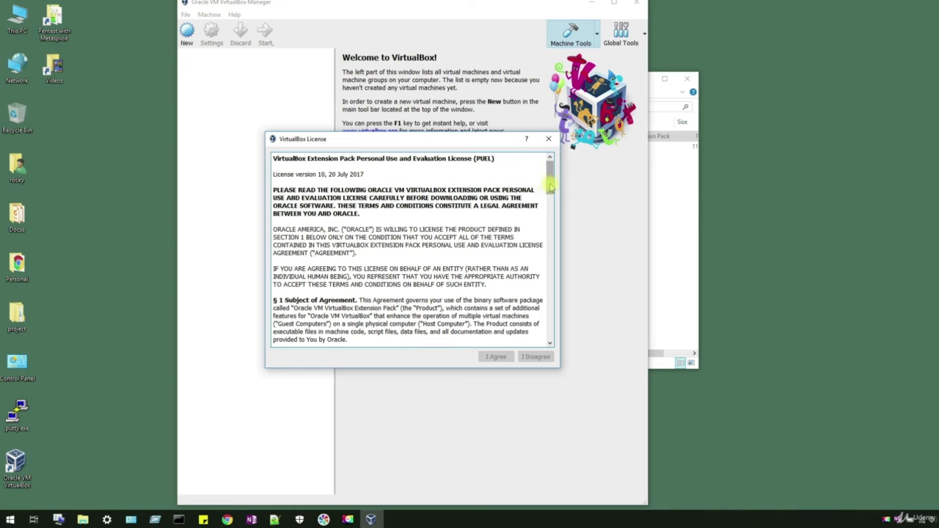
{"action": "left_click_drag", "start_coordinate": [550, 187], "coordinate": [538, 338]}
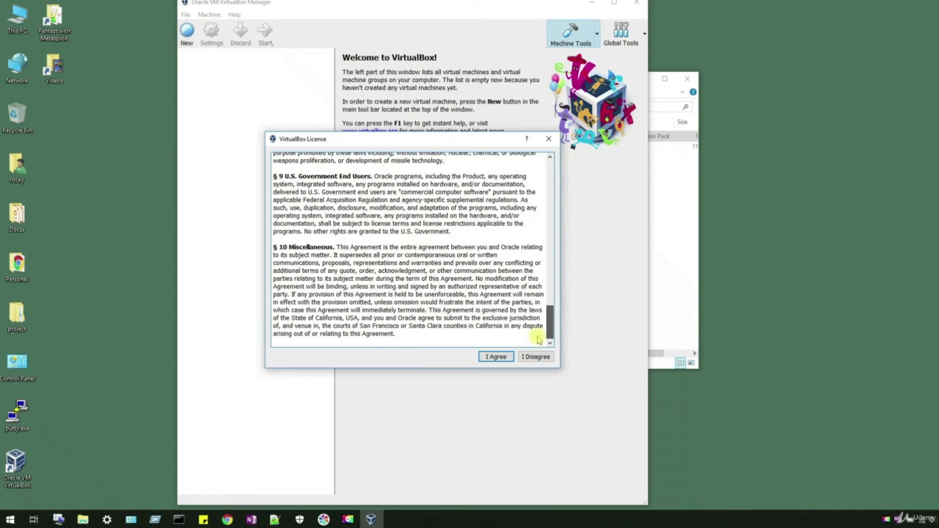
{"action": "left_click", "coordinate": [495, 356]}
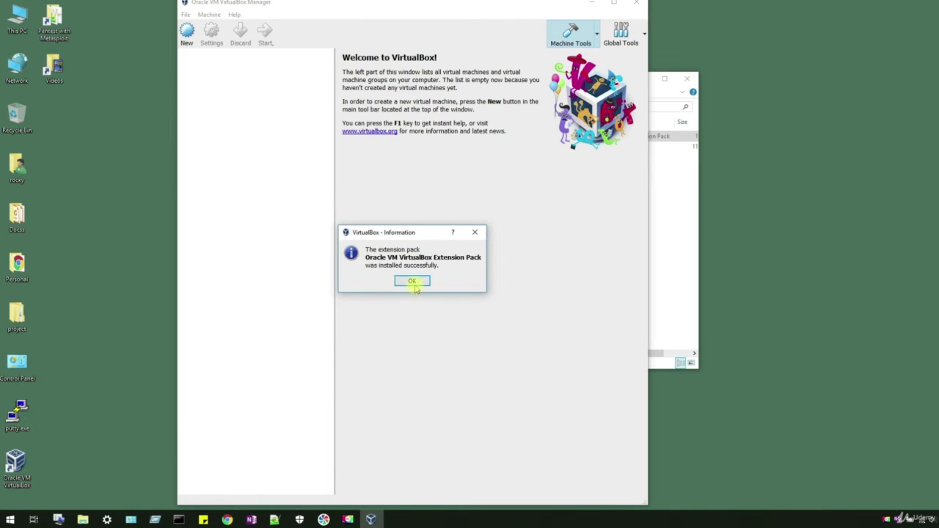
{"action": "left_click", "coordinate": [412, 281]}
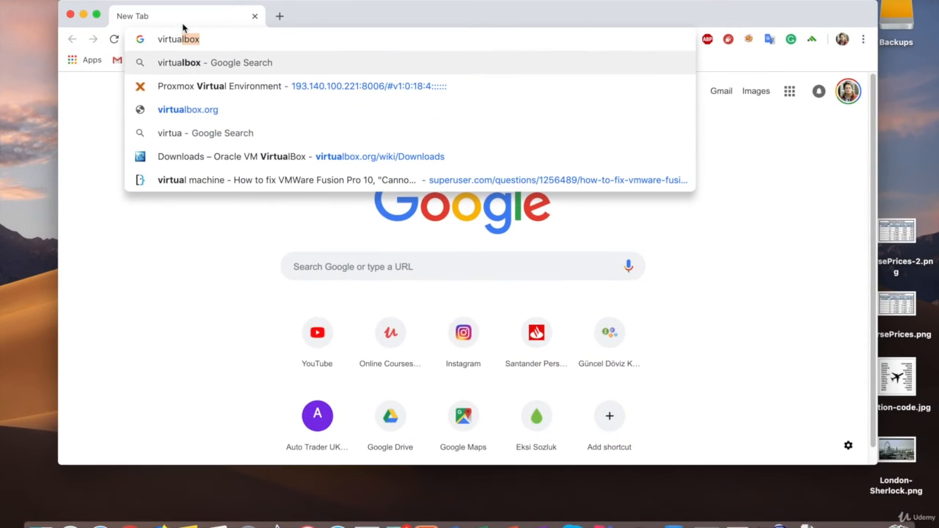
- In Chrome on the Mac, go to virtualbox.org and open its Downloads page
{"action": "type", "text": "l"}
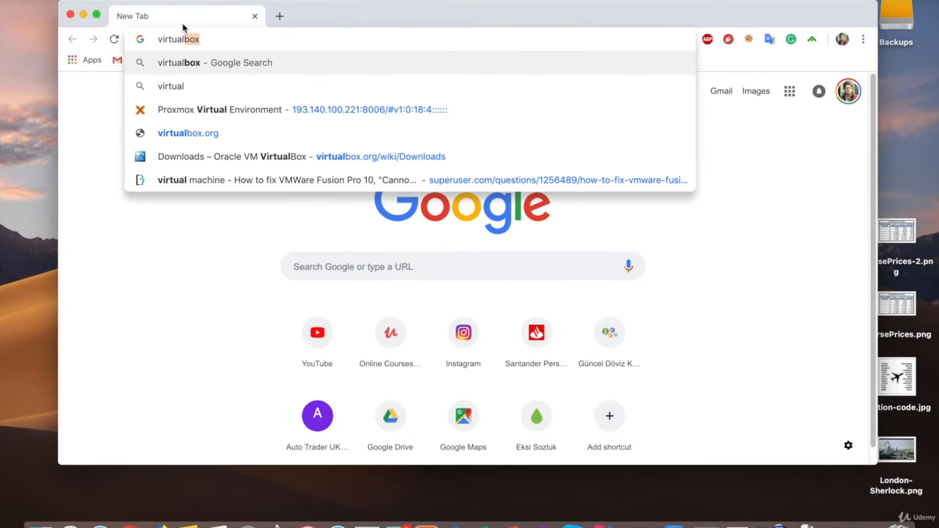
{"action": "key", "text": "Down"}
{"action": "key", "text": "Down"}
{"action": "key", "text": "Down"}
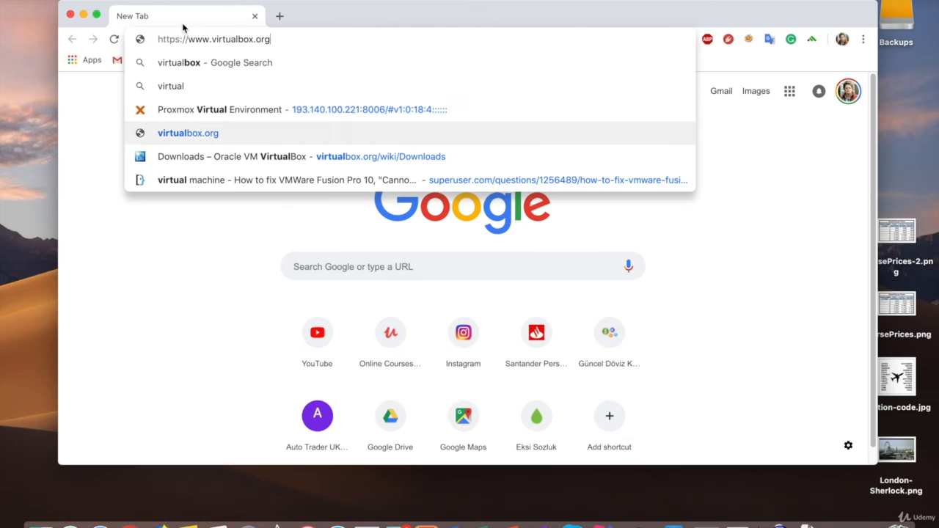
{"action": "key", "text": "Return"}
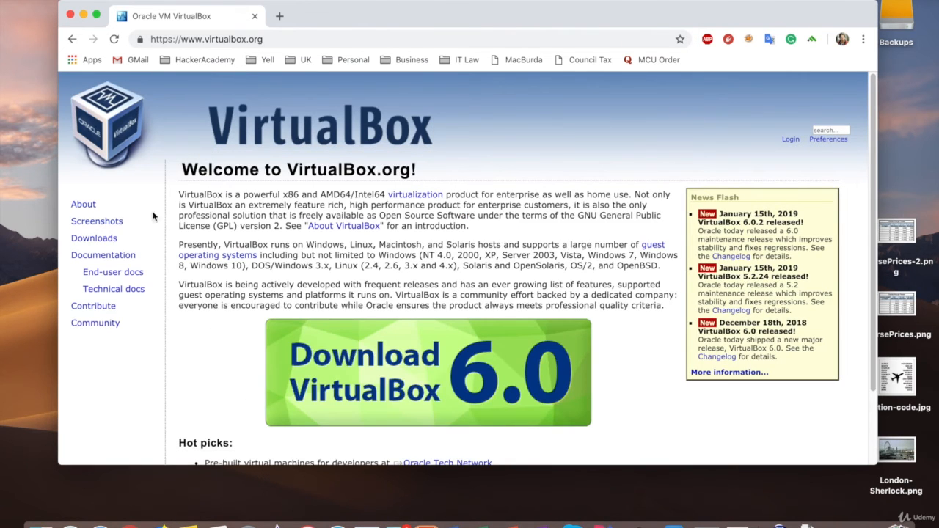
{"action": "left_click", "coordinate": [95, 239]}
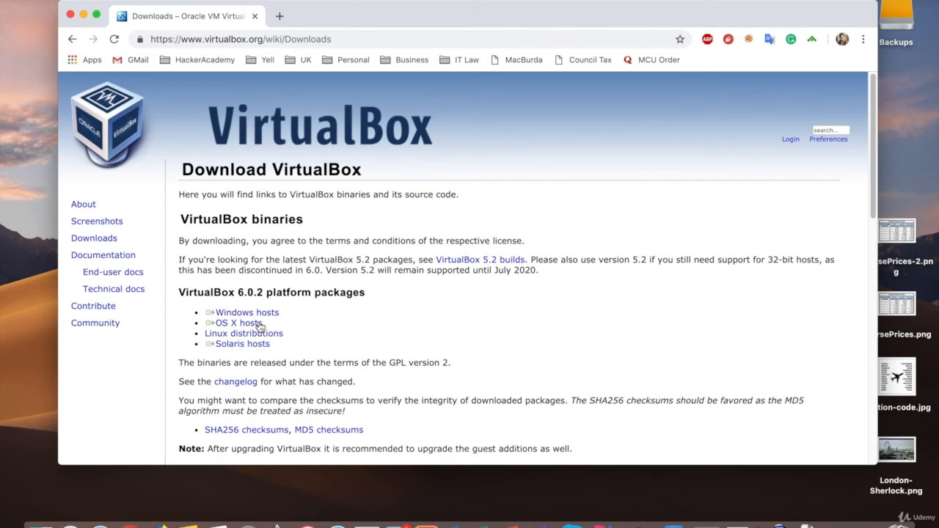
- Download the VirtualBox 6.0.2 package for OS X hosts to the Desktop as VirtualBox-6.0.2-128162-OSX.dmg, and close the browser window
{"action": "triple_click", "coordinate": [260, 325]}
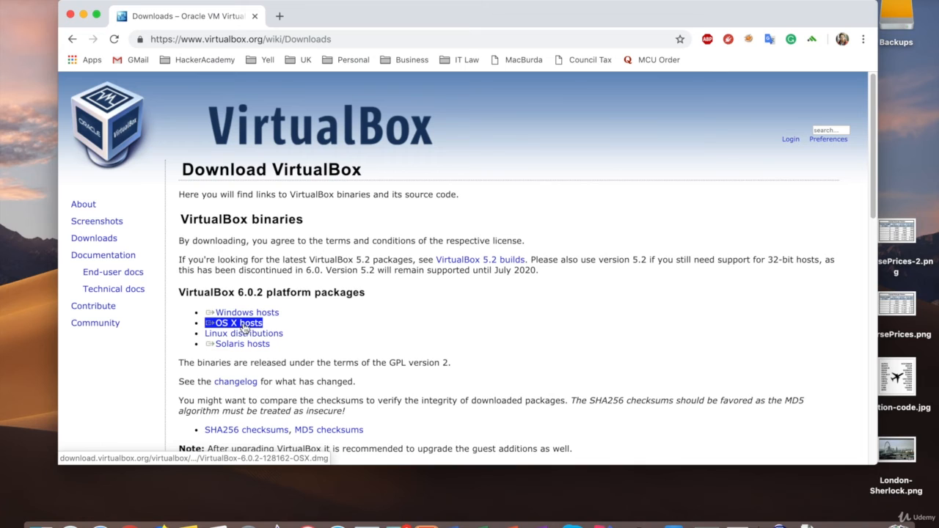
{"action": "left_click", "coordinate": [247, 328]}
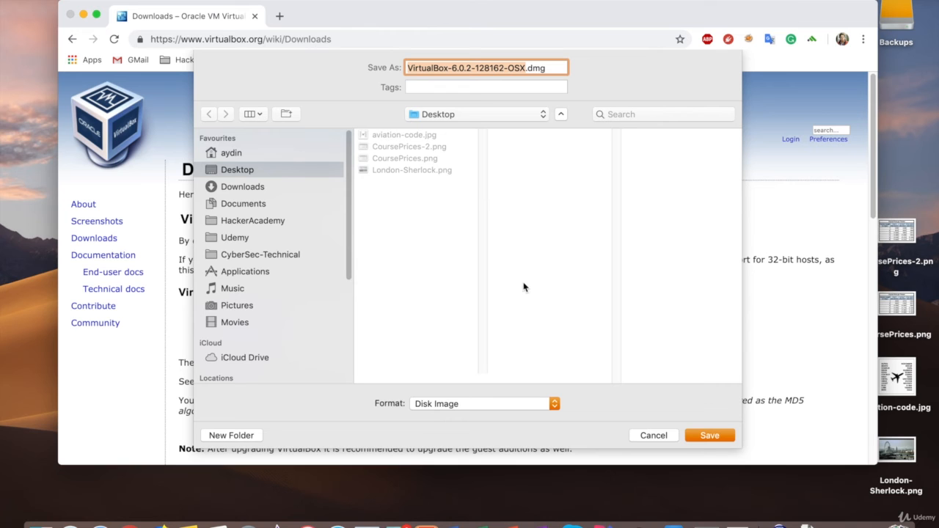
{"action": "left_click", "coordinate": [712, 439]}
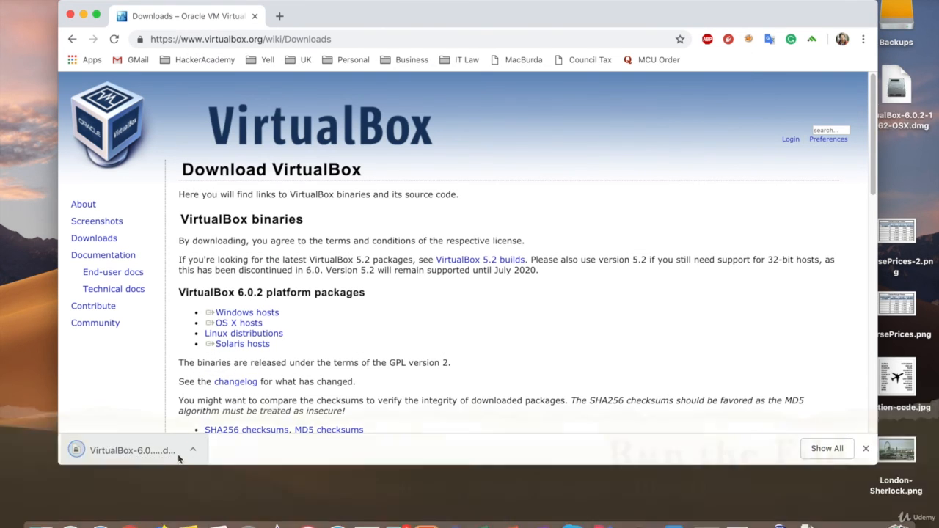
{"action": "left_click", "coordinate": [70, 15]}
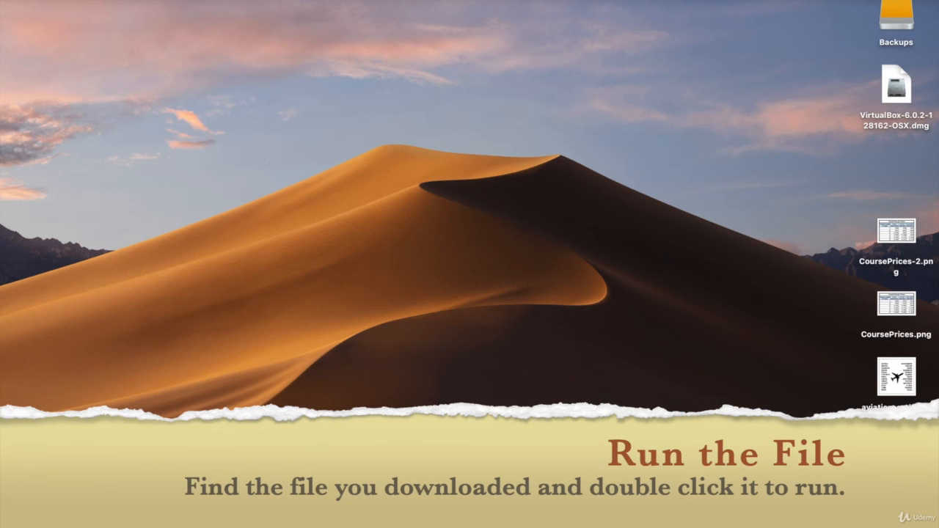
- Open VirtualBox-6.0.2-128162-OSX.dmg from the desktop and start the VirtualBox.pkg installer, allowing its compatibility check
{"action": "left_click", "coordinate": [897, 94]}
{"action": "double_click", "coordinate": [899, 95]}
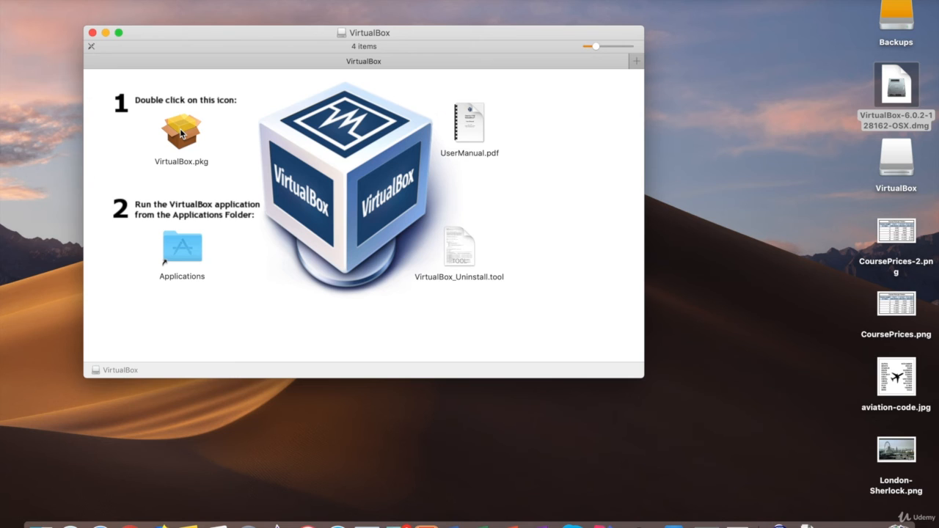
{"action": "double_click", "coordinate": [179, 129]}
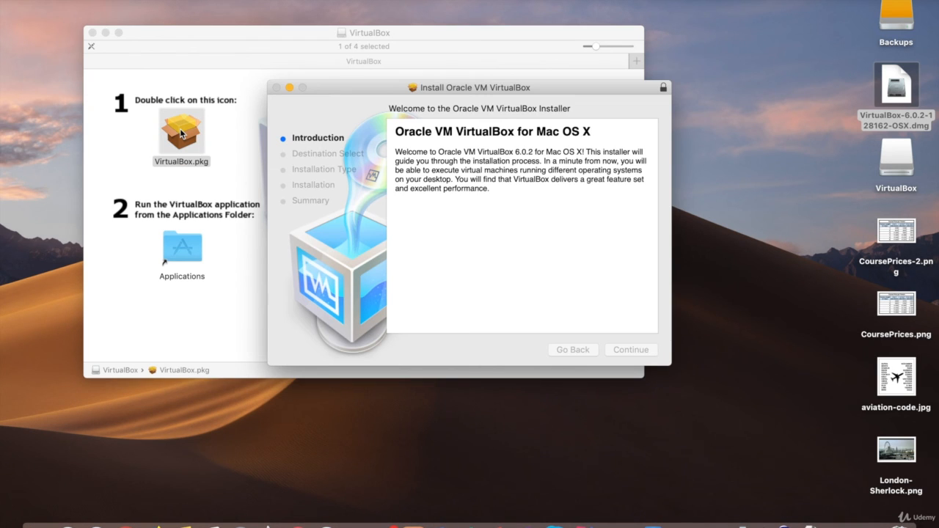
{"action": "left_click", "coordinate": [562, 181]}
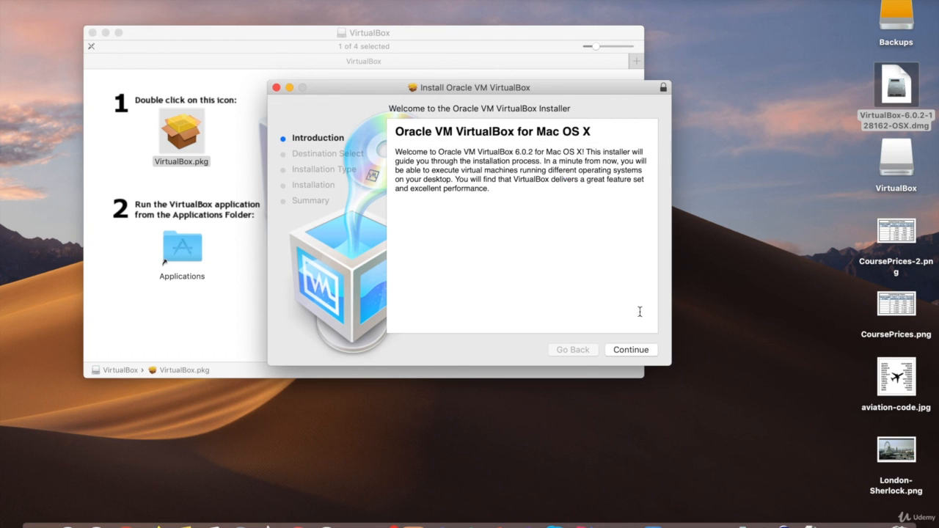
- Run the standard VirtualBox installation on Macintosh HD, authorize it with the account password, and close the installer when finished
{"action": "left_click", "coordinate": [637, 352]}
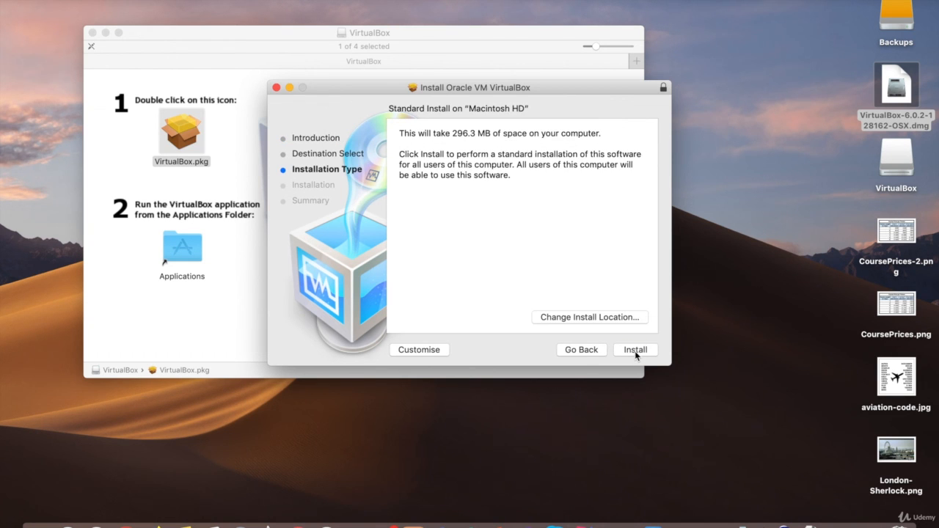
{"action": "left_click", "coordinate": [635, 349]}
{"action": "type", "text": "••••••"}
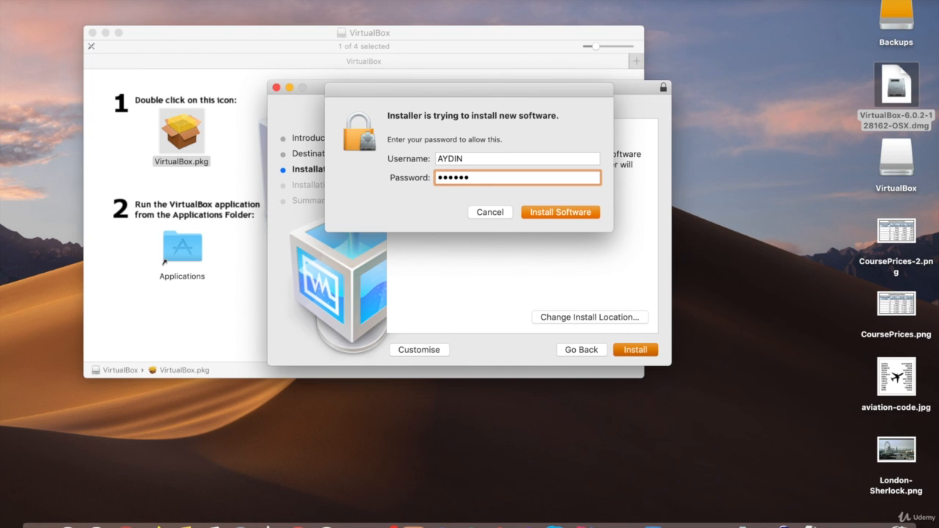
{"action": "left_click", "coordinate": [587, 214]}
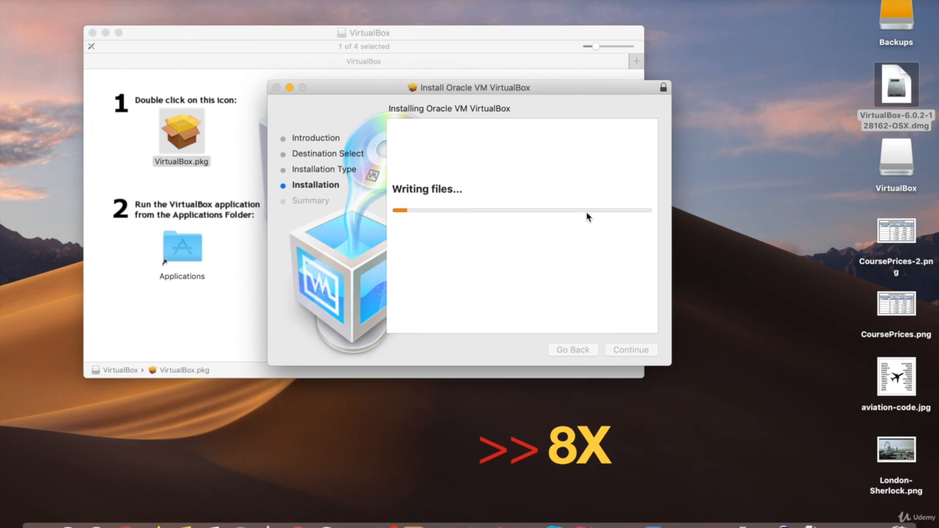
{"action": "left_click", "coordinate": [641, 355]}
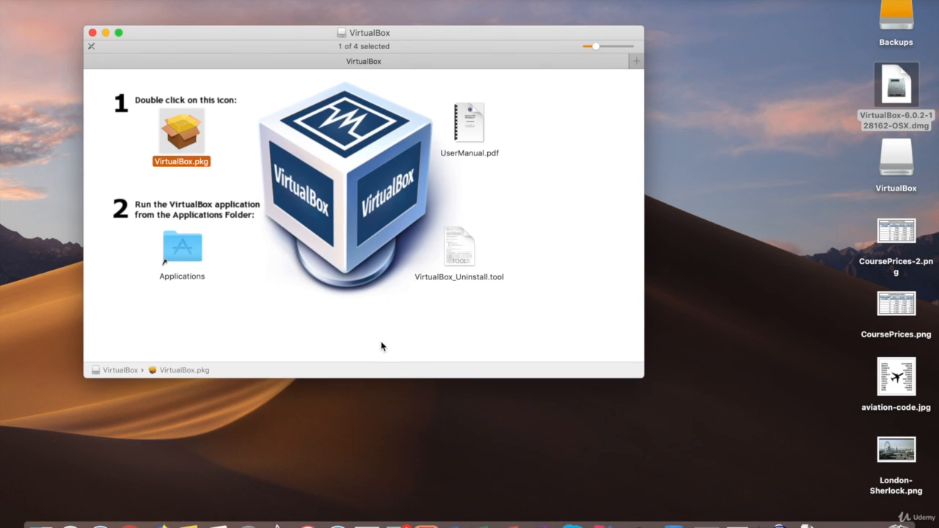
- Launch VirtualBox from the Mac's installed applications
{"action": "key", "text": "F4"}
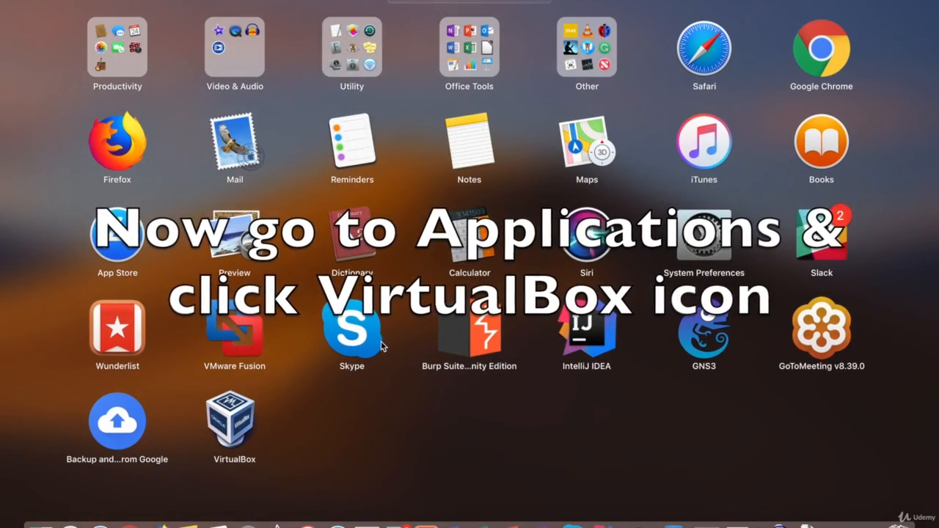
{"action": "left_click", "coordinate": [237, 427]}
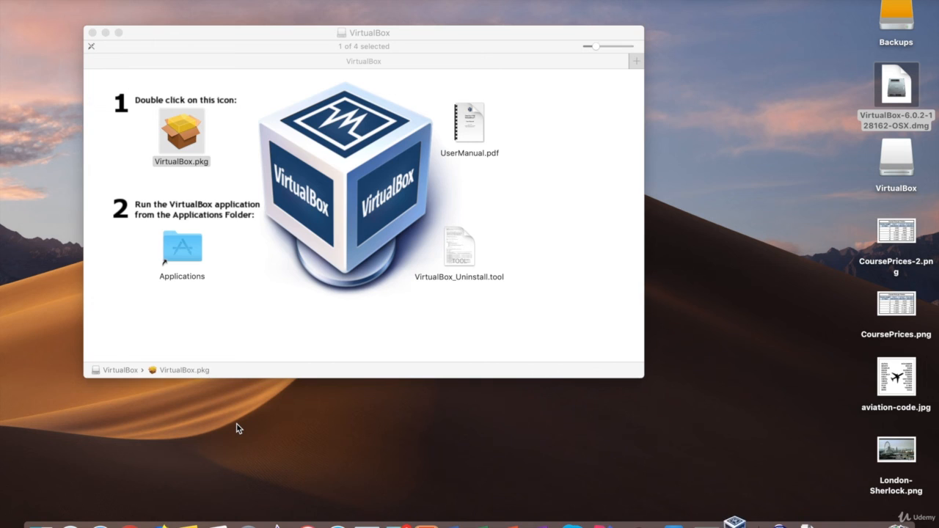